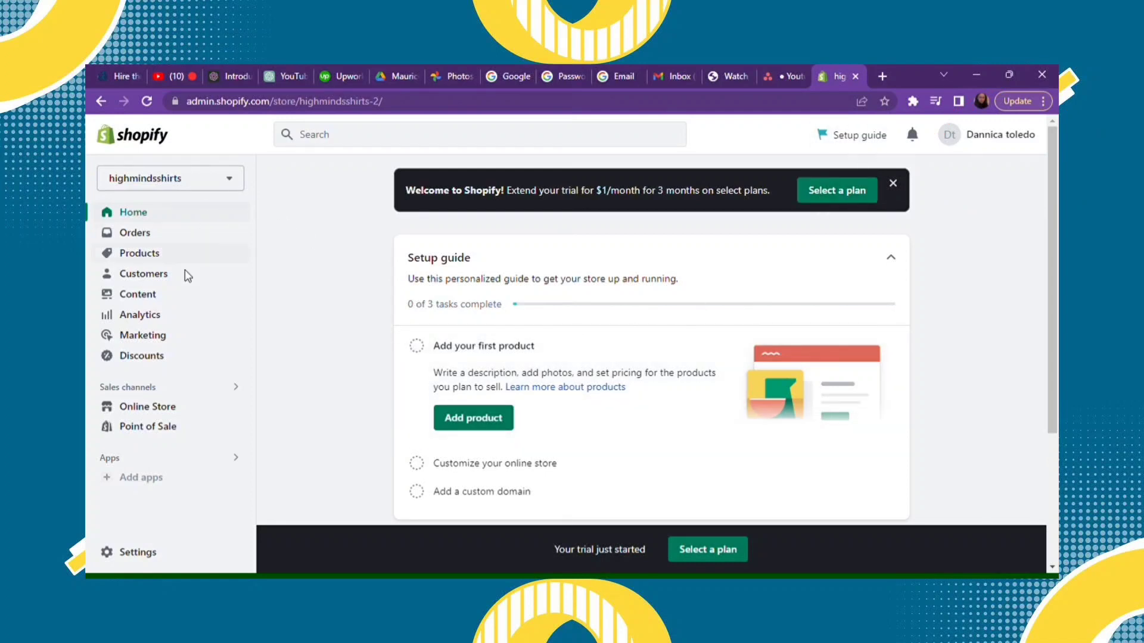
# Go to Apps in the Shopify admin sidebar to reach the app search.
pyautogui.click(153, 461)
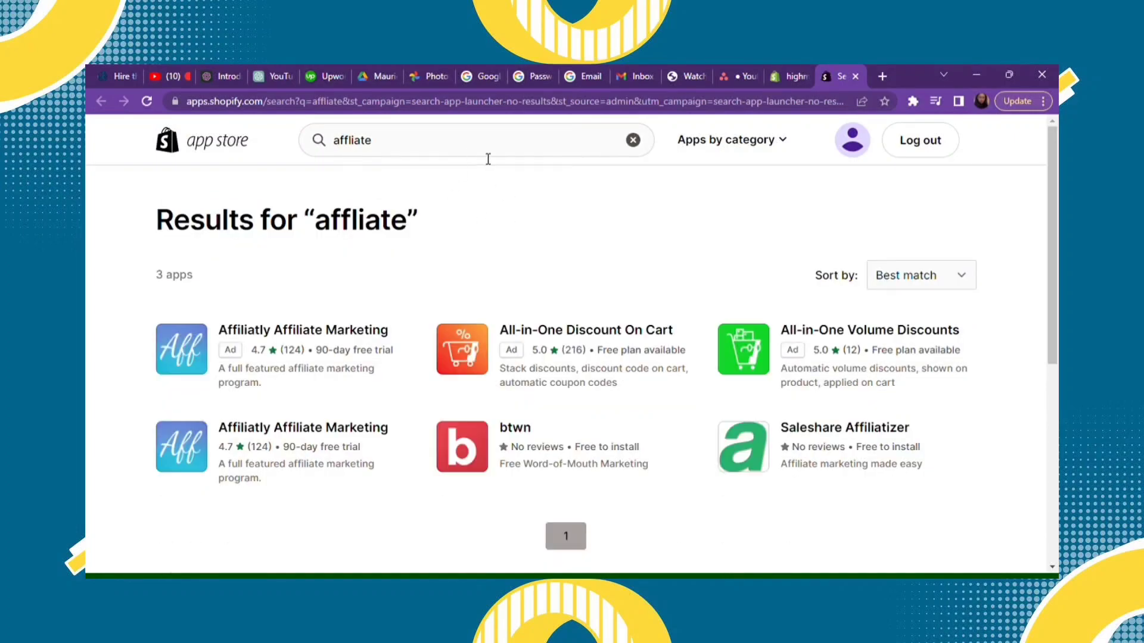
pyautogui.scroll(-2, 590, 393)
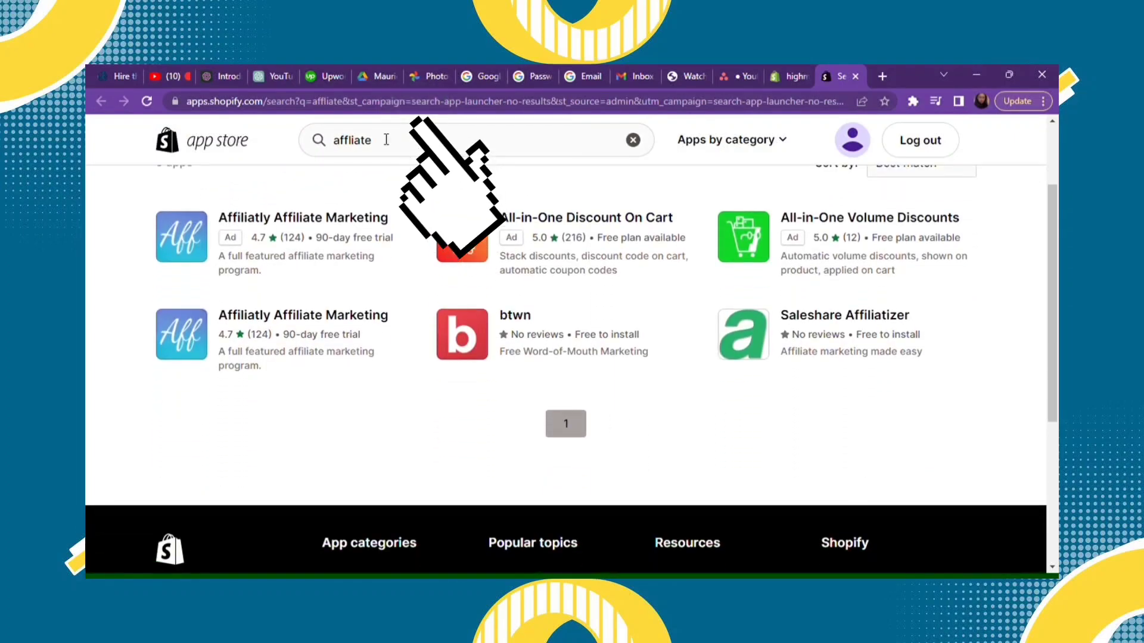
# Correct the misspelled 'affliate' query and search the App Store for 'affiliate'.
pyautogui.click(386, 139)
pyautogui.press('BackSpace')
pyautogui.press('BackSpace')
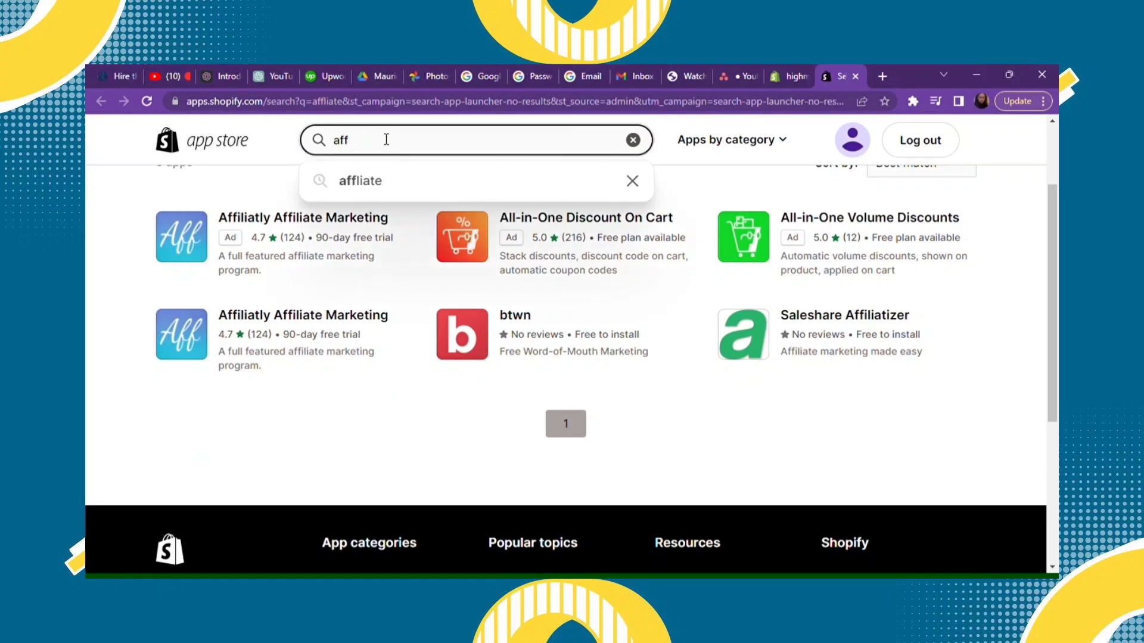
pyautogui.write('i')
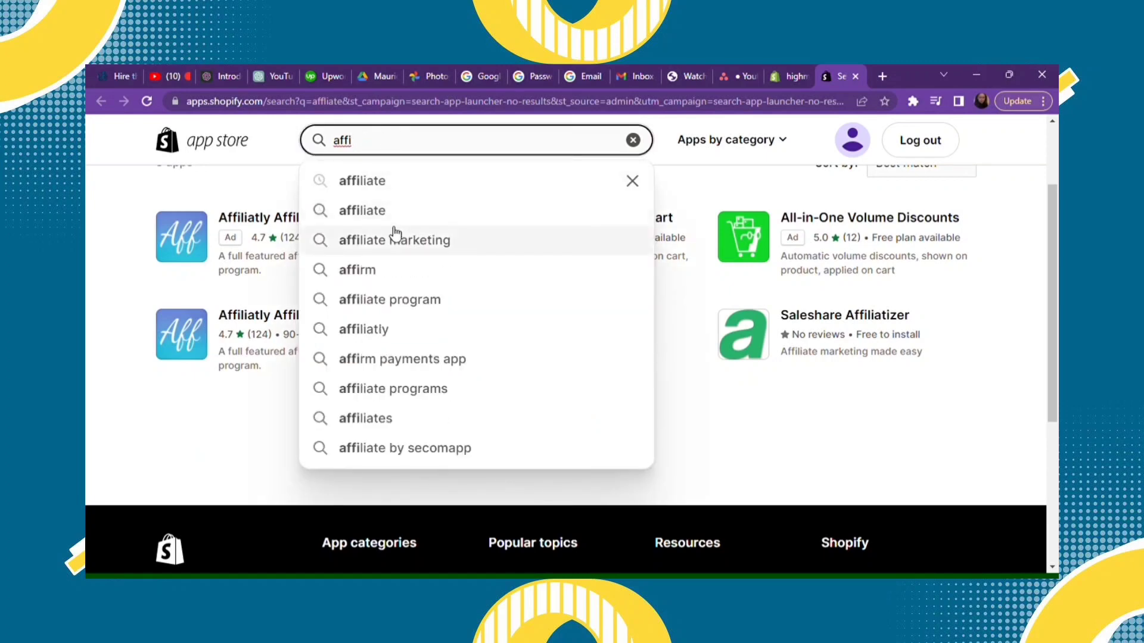
pyautogui.click(407, 187)
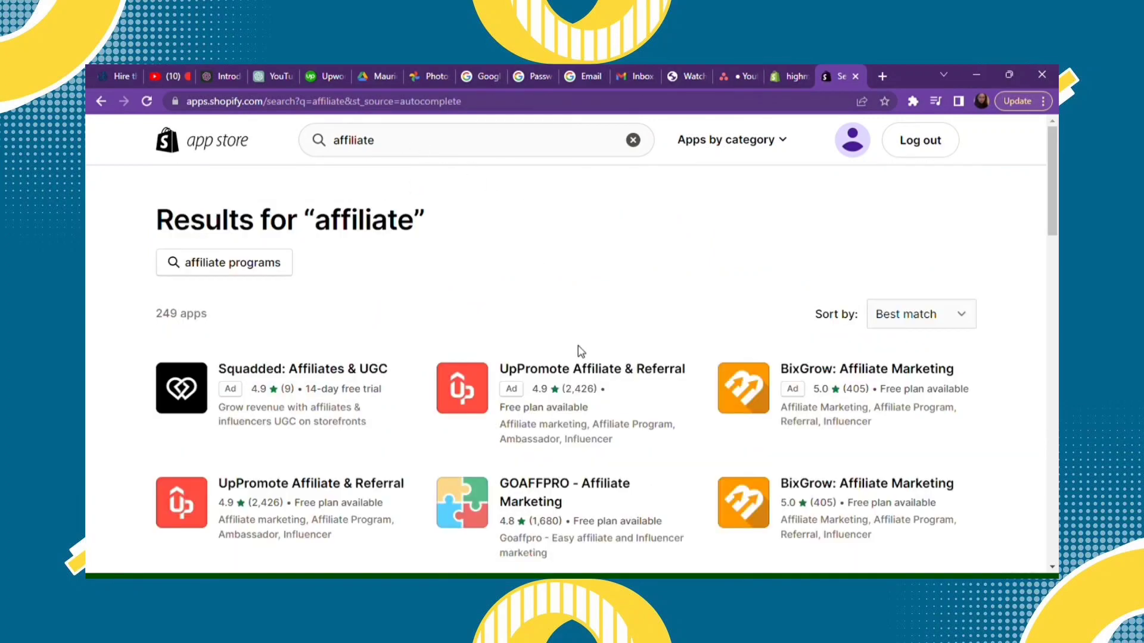
pyautogui.scroll(-1, 597, 400)
pyautogui.scroll(-1, 598, 401)
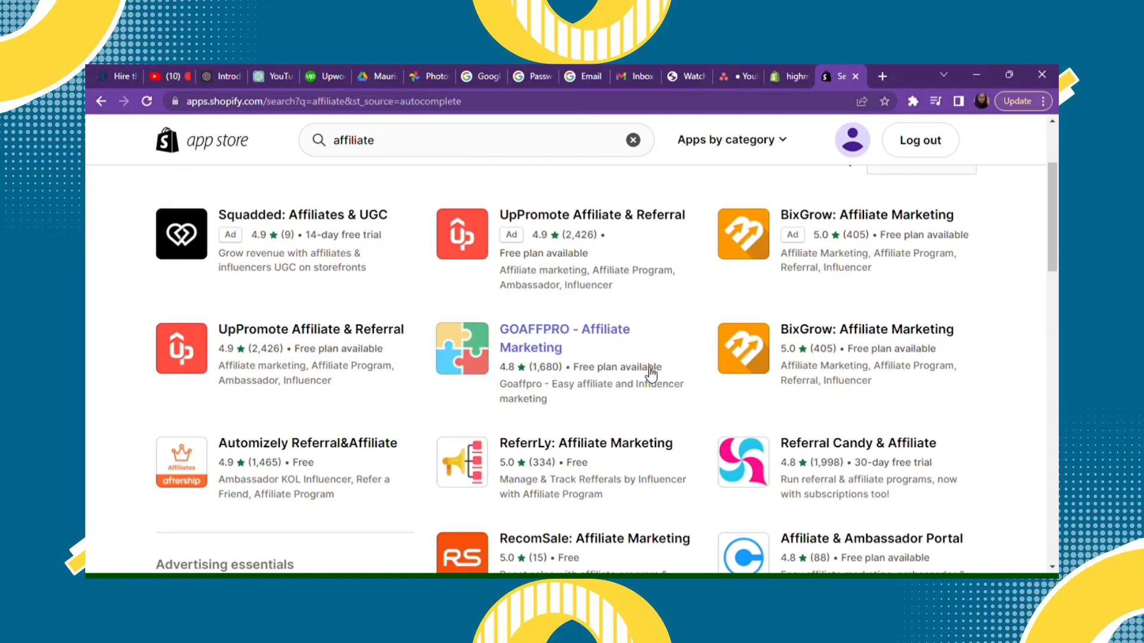
# Choose the GOAFFPRO - Affiliate Marketing result and add the app to the store.
pyautogui.click(539, 345)
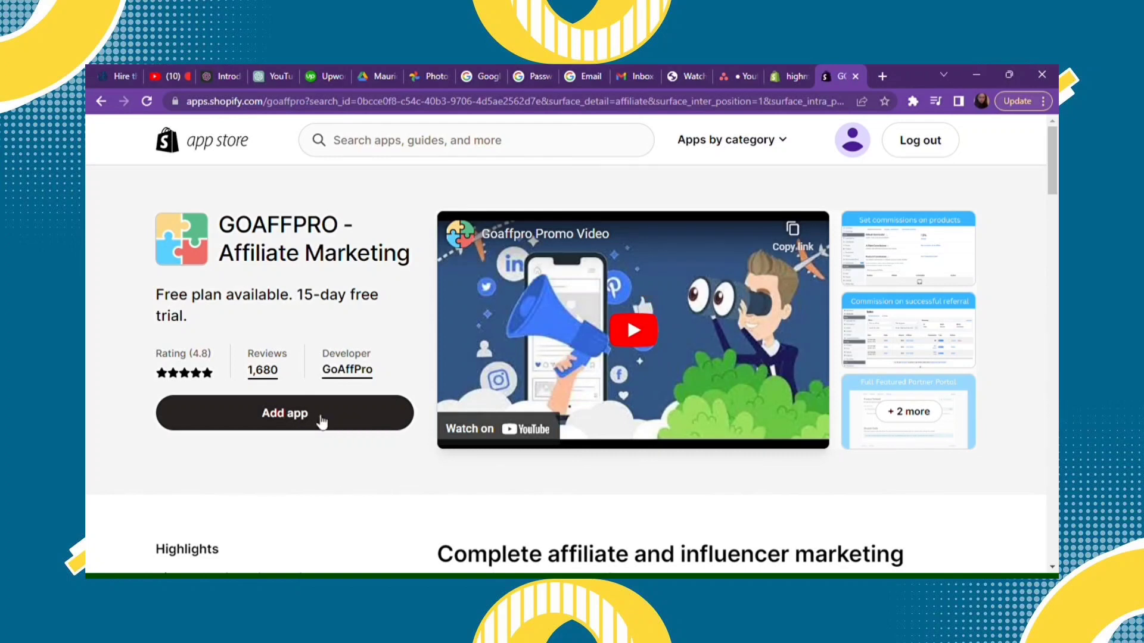
pyautogui.click(321, 418)
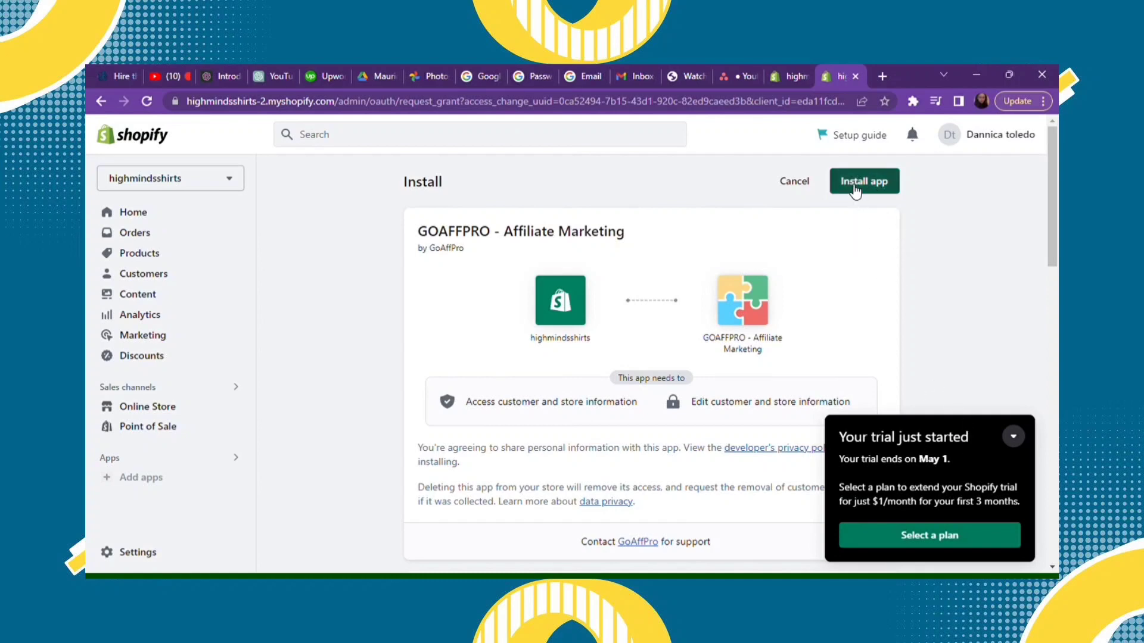
# Approve the GOAFFPRO install, answer the familiarity question and skip setup to reach its dashboard.
pyautogui.click(855, 190)
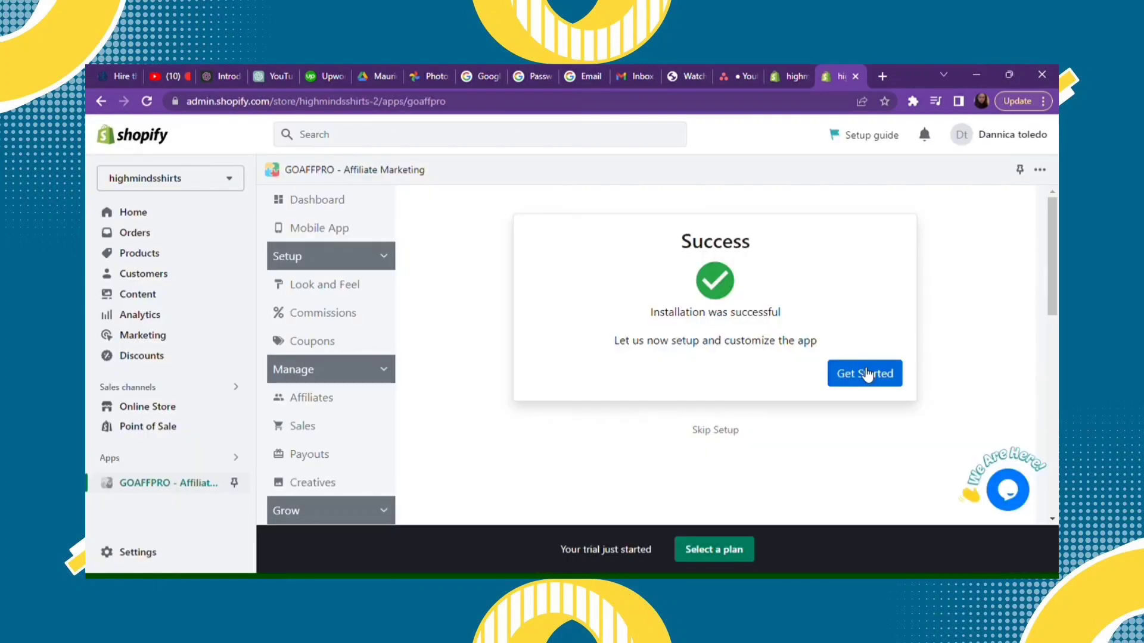
pyautogui.click(866, 374)
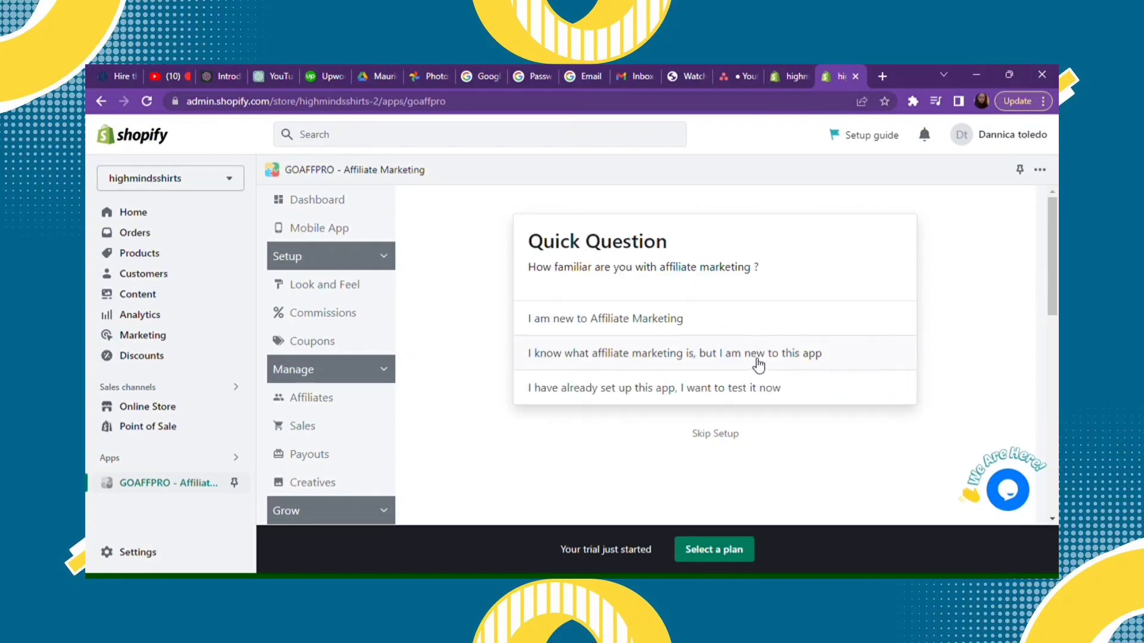
pyautogui.click(735, 331)
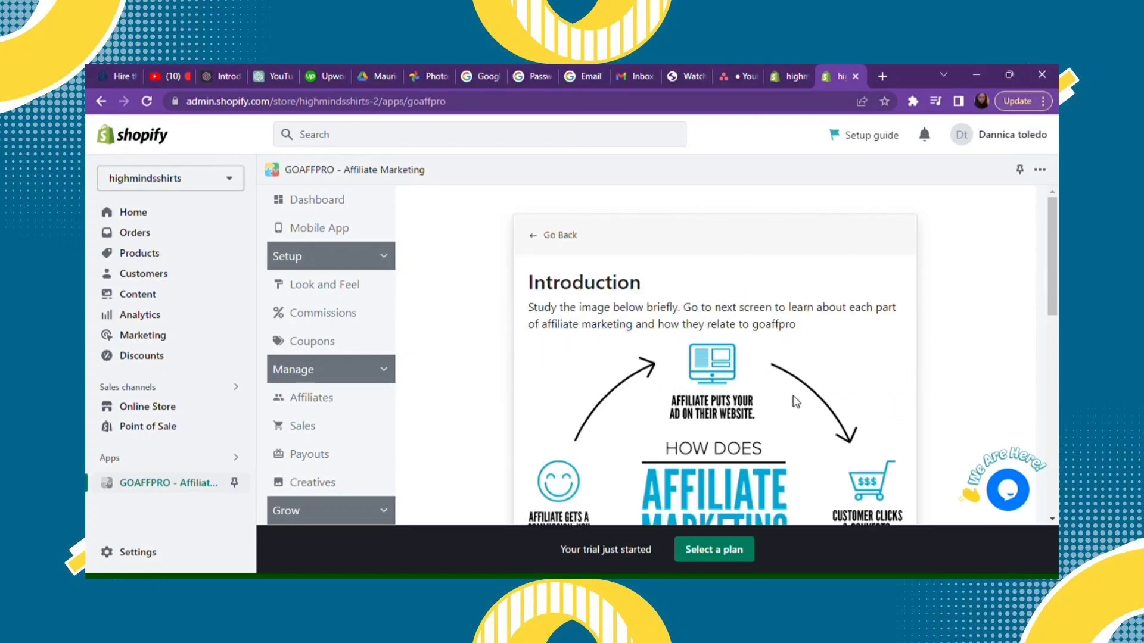
pyautogui.scroll(-5, 776, 417)
pyautogui.scroll(-2, 759, 429)
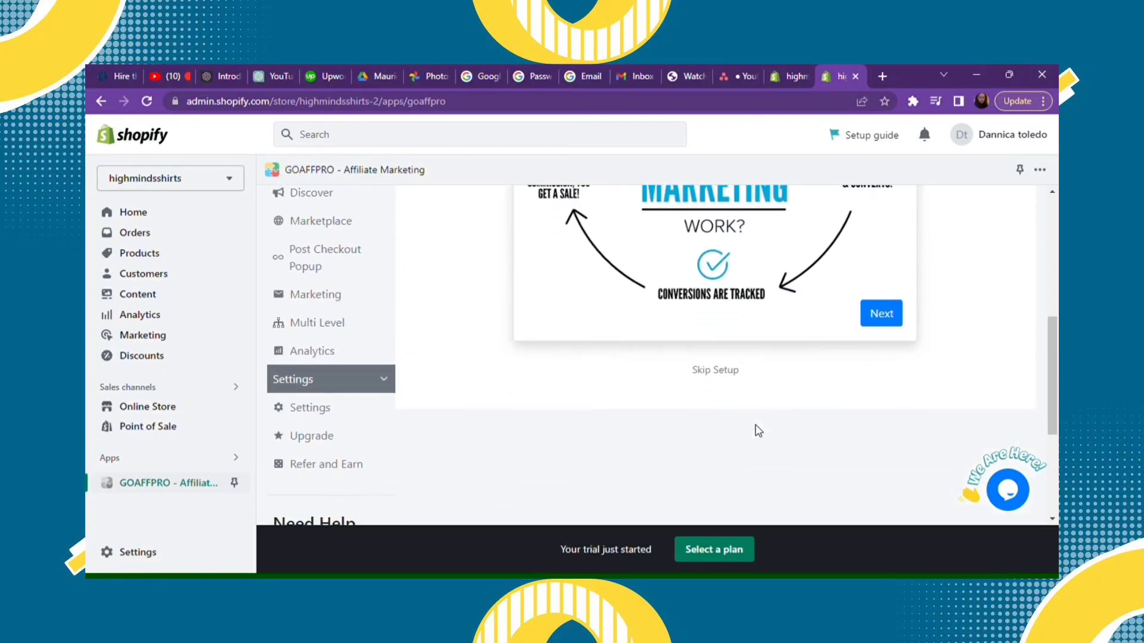
pyautogui.click(710, 368)
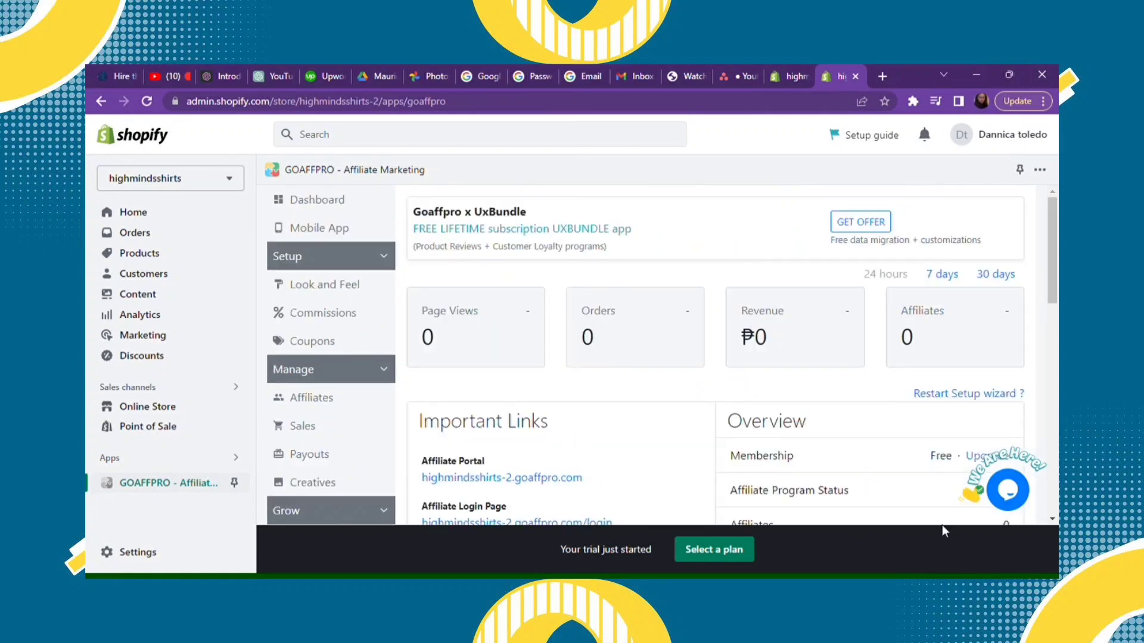
pyautogui.scroll(-2, 774, 485)
pyautogui.scroll(-2, 774, 486)
pyautogui.scroll(-1, 774, 485)
pyautogui.scroll(-1, 774, 486)
pyautogui.scroll(-1, 778, 485)
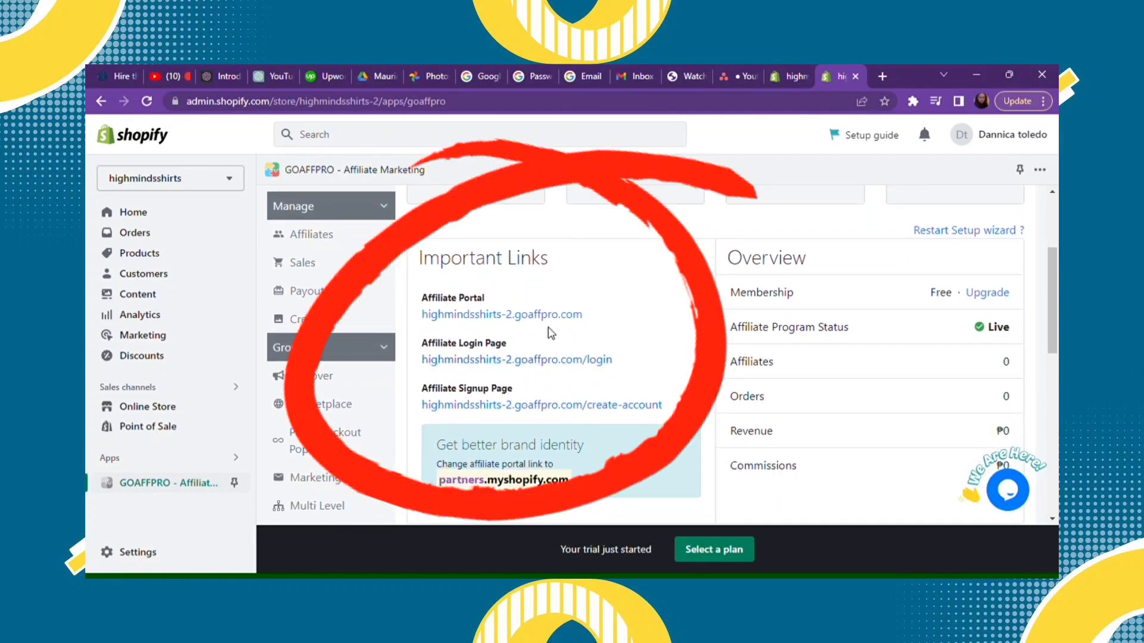
pyautogui.scroll(2, 620, 320)
pyautogui.scroll(2, 643, 320)
pyautogui.scroll(1, 656, 320)
pyautogui.scroll(1, 657, 321)
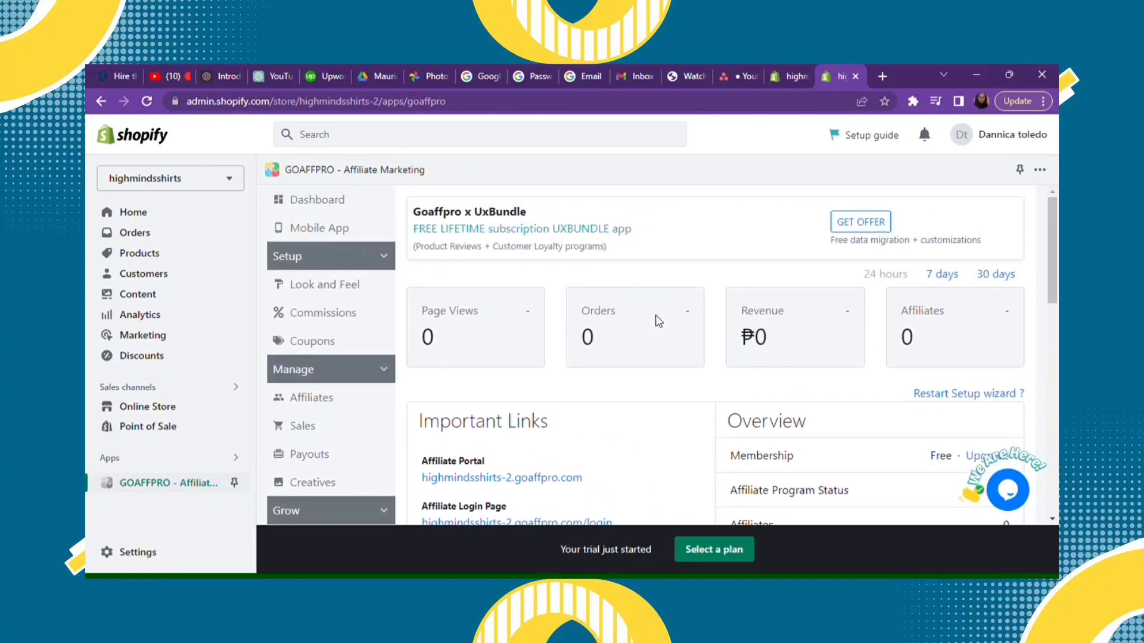
pyautogui.scroll(-1, 657, 320)
pyautogui.scroll(1, 657, 320)
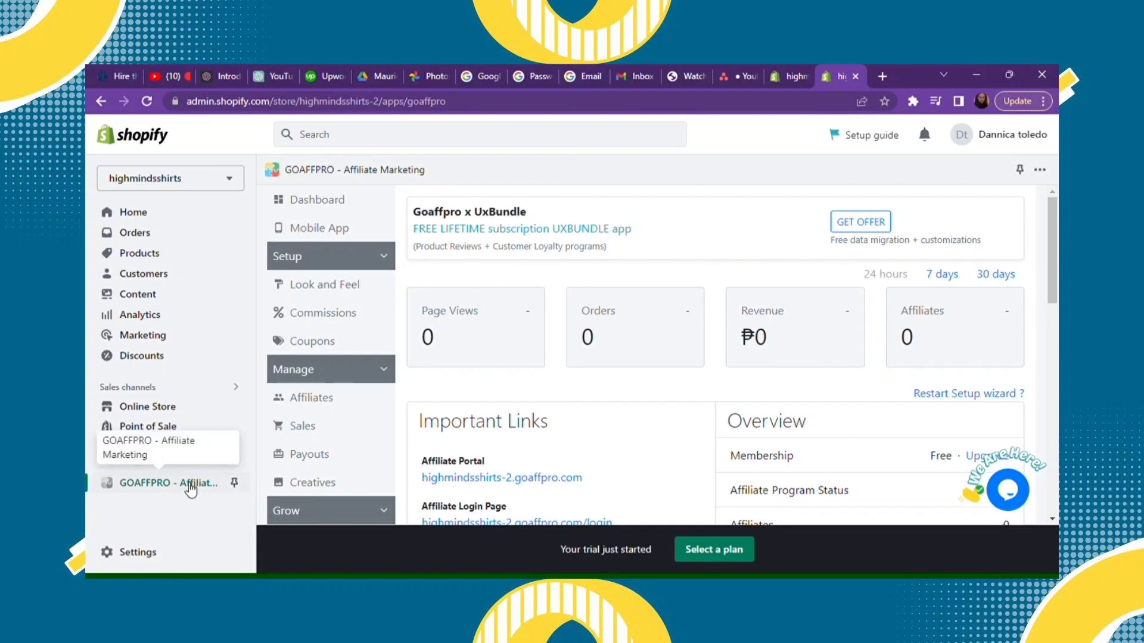
pyautogui.scroll(-3, 504, 483)
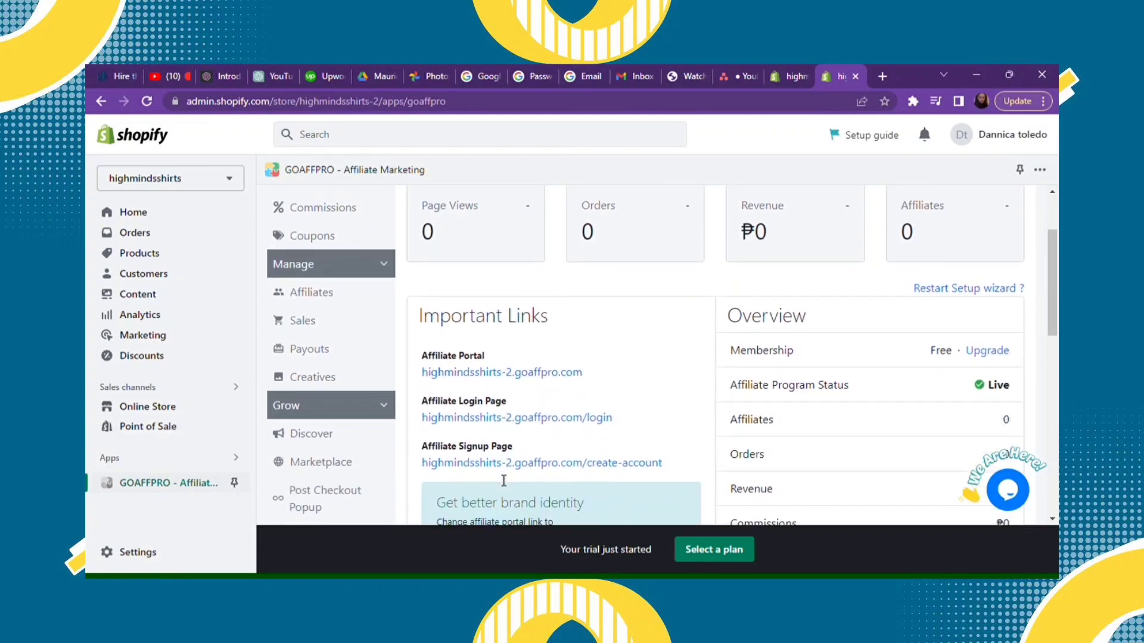